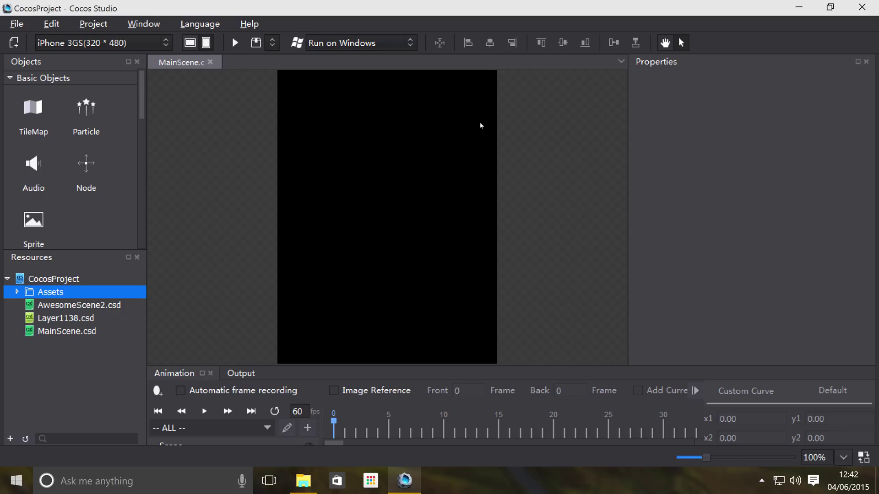
Create a new SpriteSheet-type file named SpriteSheet in the project Resources
right_click(64, 365)
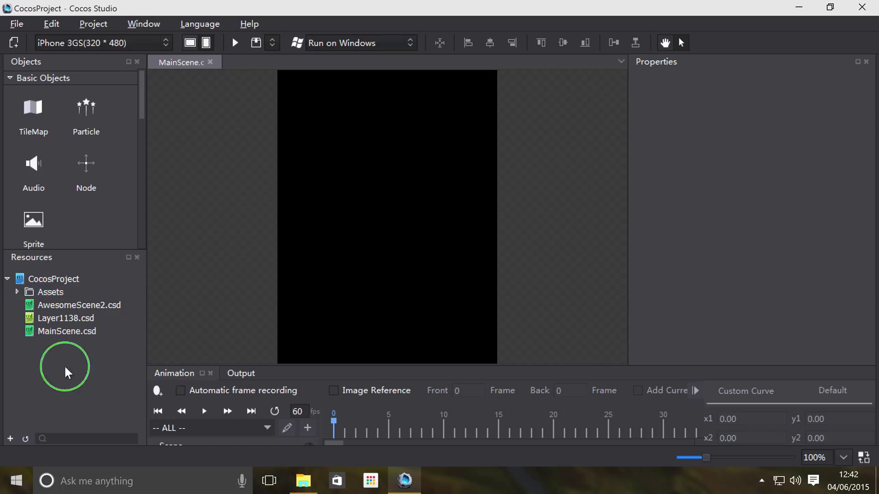
left_click(128, 309)
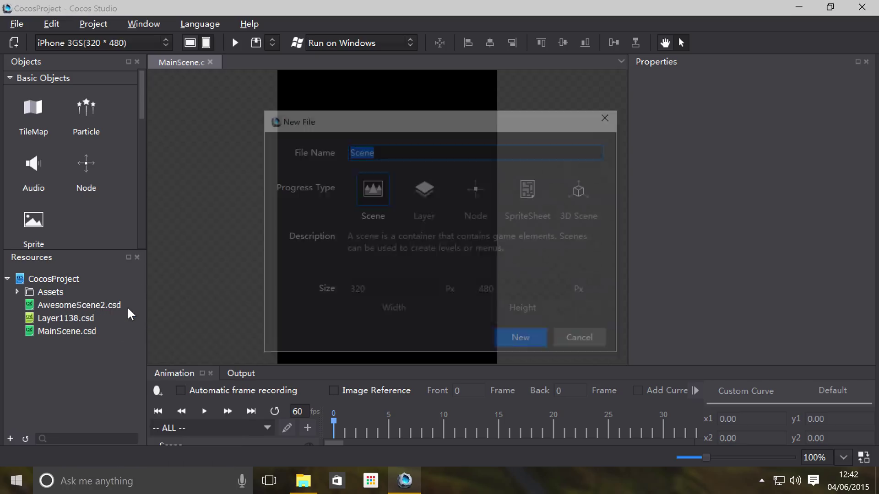
left_click(520, 190)
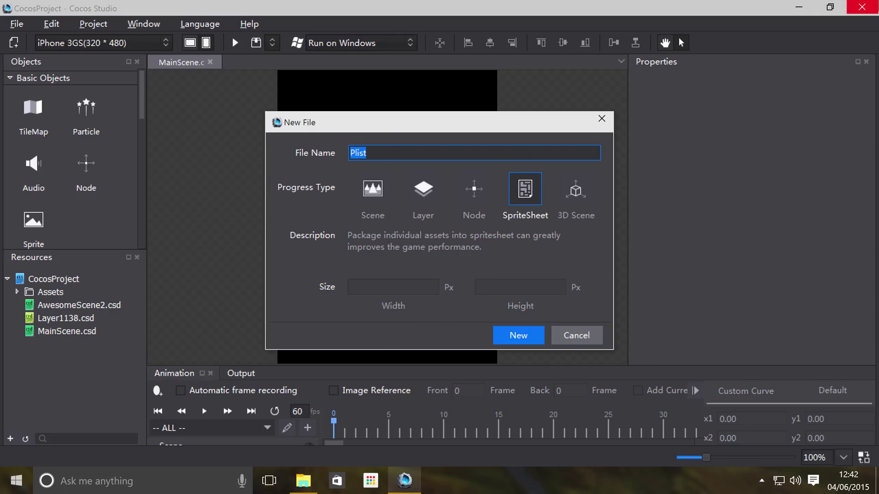
type("SpriteSheet")
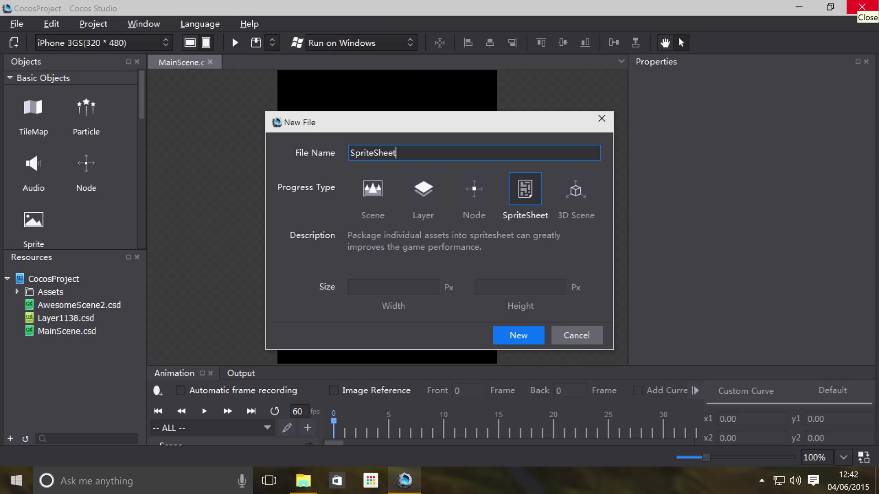
left_click(539, 330)
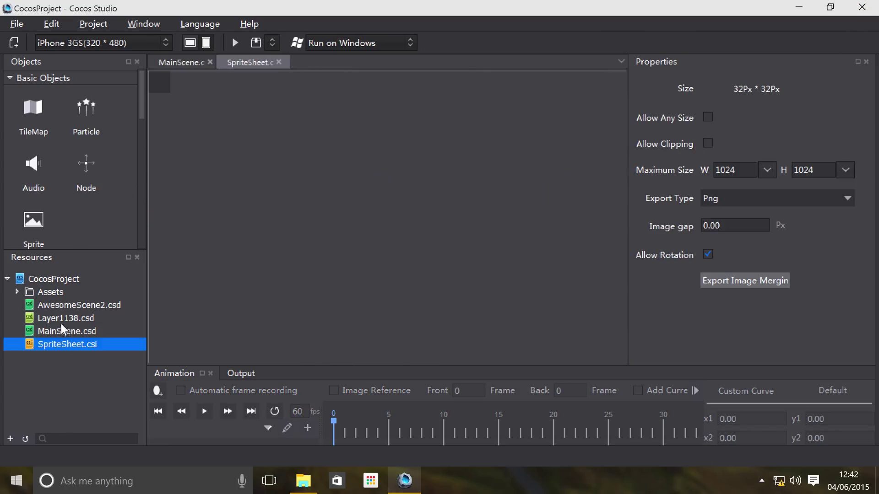
Drag the six PNGs from Assets, Eggs_Blue.png through Orbs.png, onto the SpriteSheet canvas
left_click(17, 292)
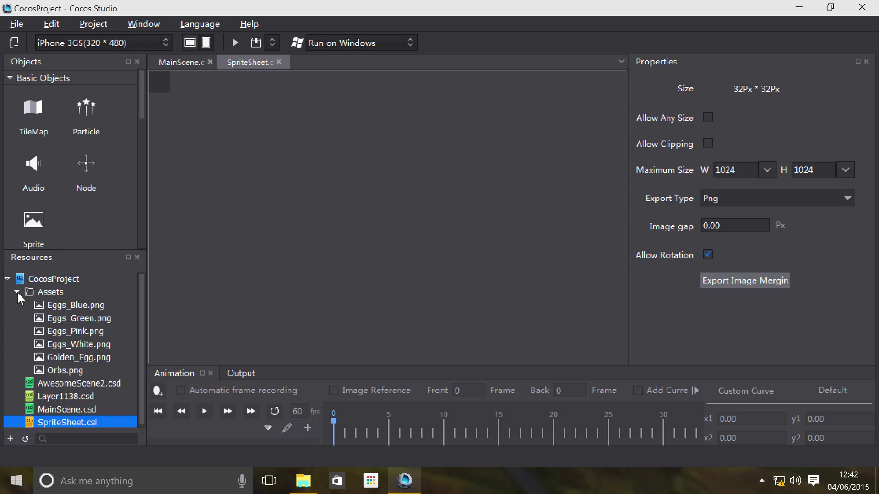
left_click(45, 303)
left_click(59, 369, "shift")
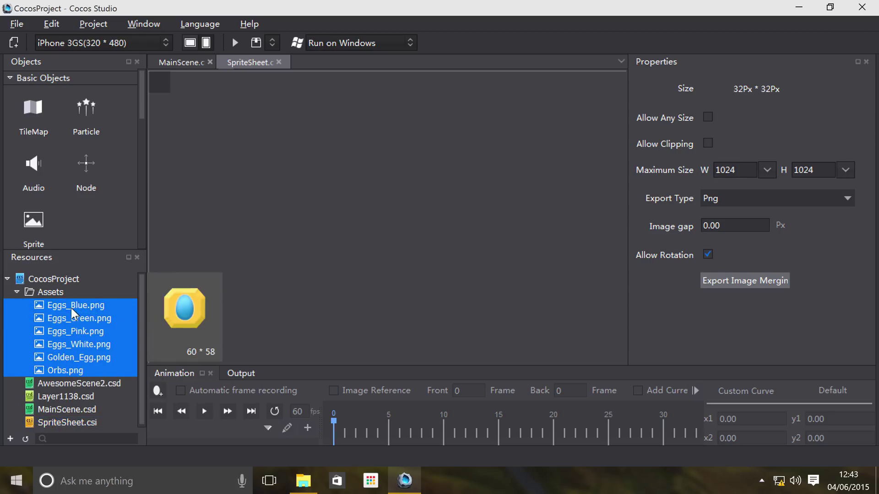
left_click_drag(70, 308, 267, 154)
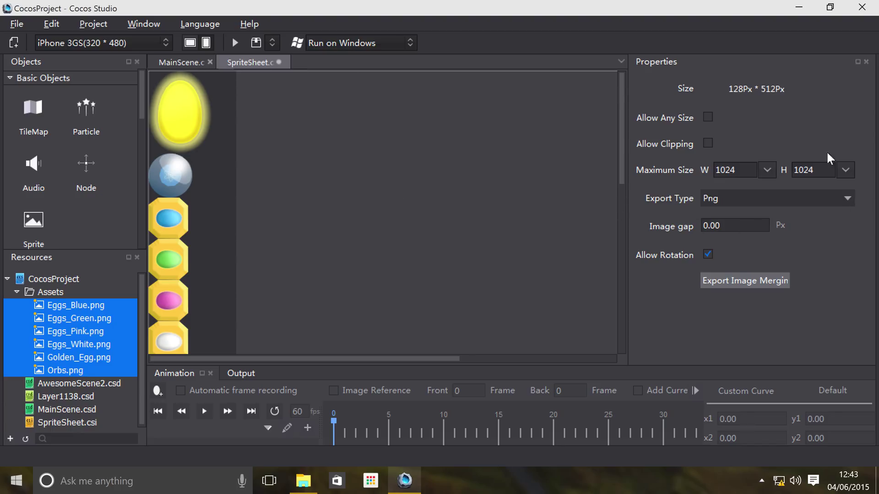
left_click(706, 116)
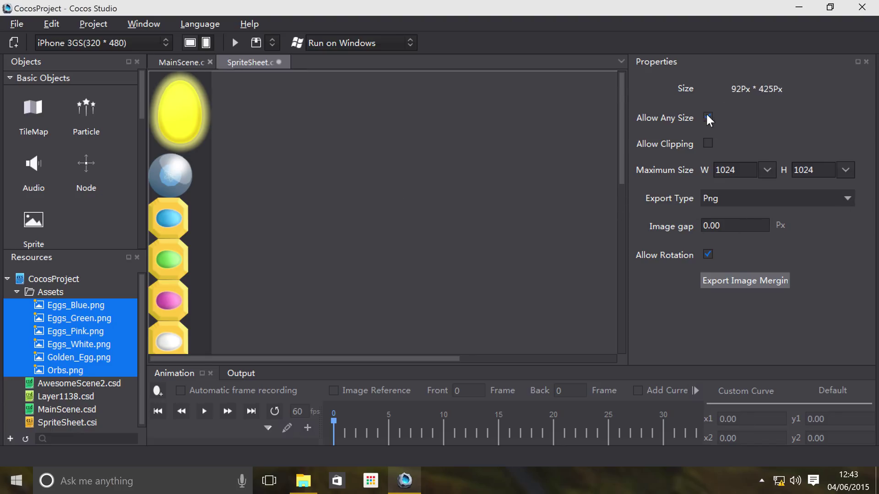
Toggle Allow Any Size on and off to compare, leaving it unchecked for power-of-two sizing
left_click(707, 115)
left_click(707, 116)
left_click(707, 117)
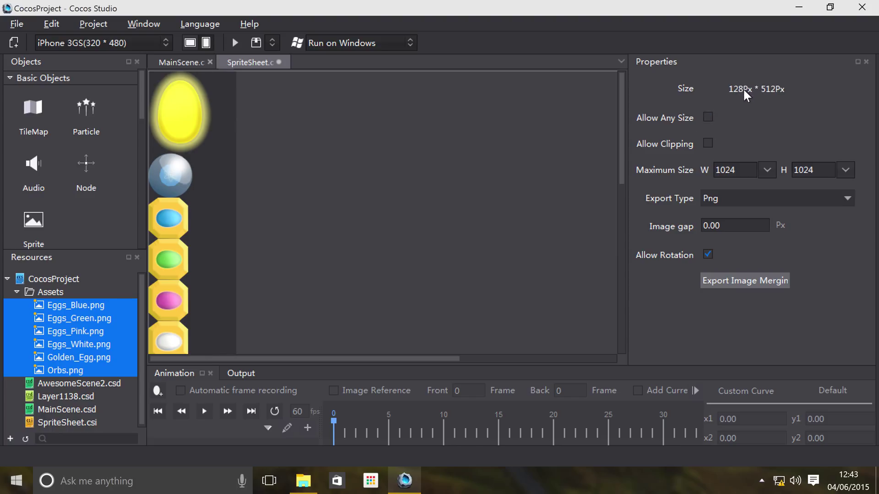
left_click(707, 117)
scroll(531, 173, "down", 2)
scroll(526, 175, "up", 2)
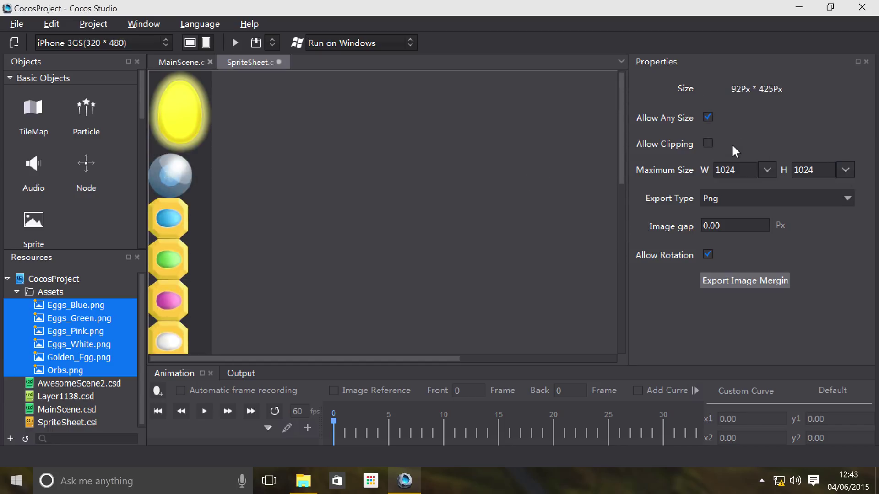
left_click(707, 118)
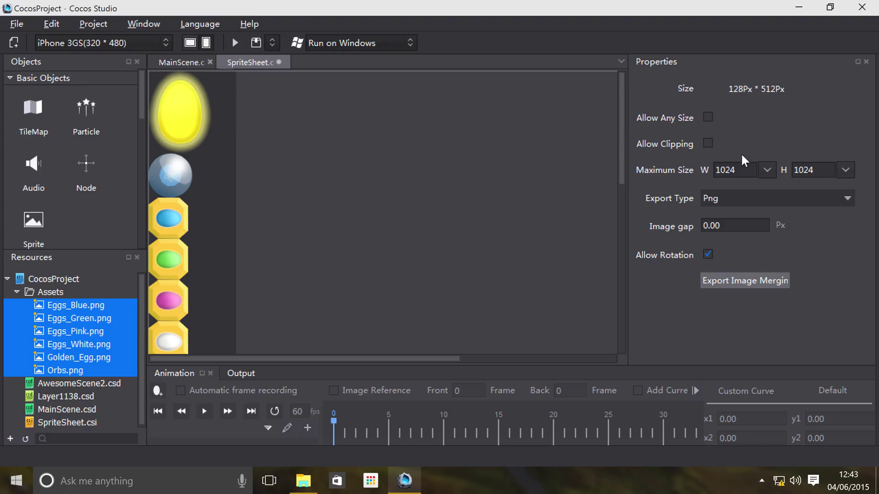
Set the sheet's Maximum Size to width 512 and height 256, giving a 256Px * 256Px sheet
left_click(770, 169)
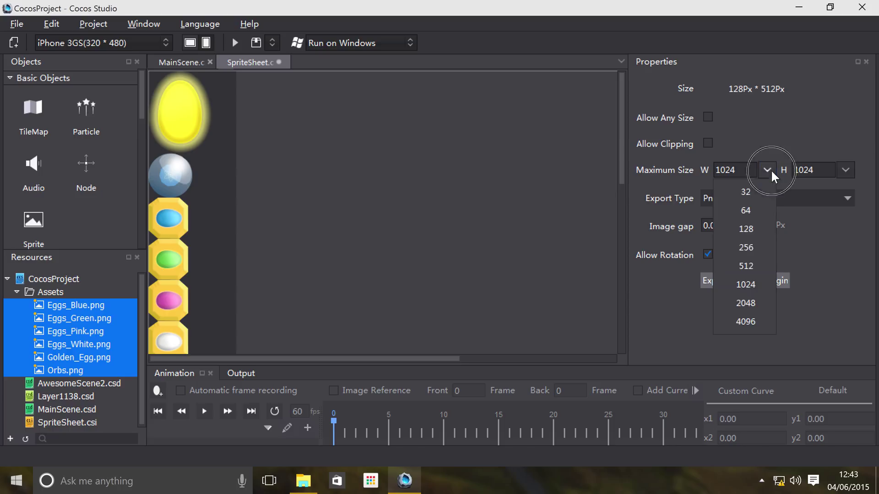
left_click(766, 249)
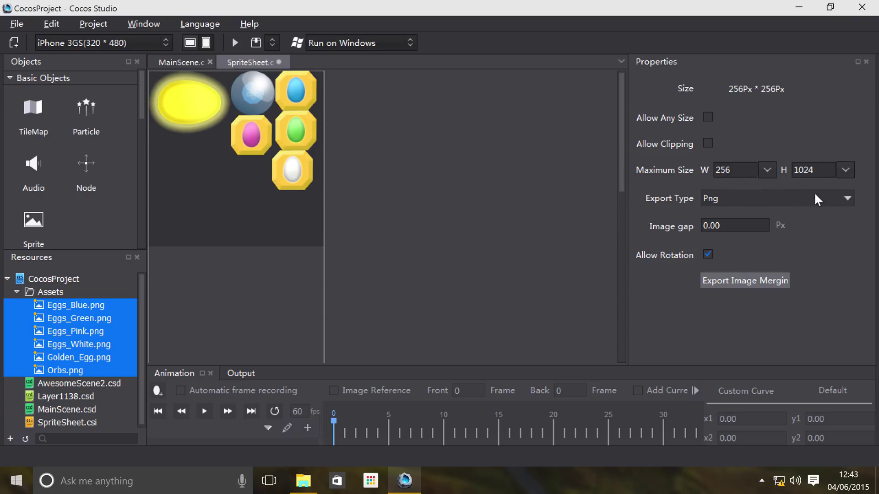
left_click(845, 170)
left_click(815, 226)
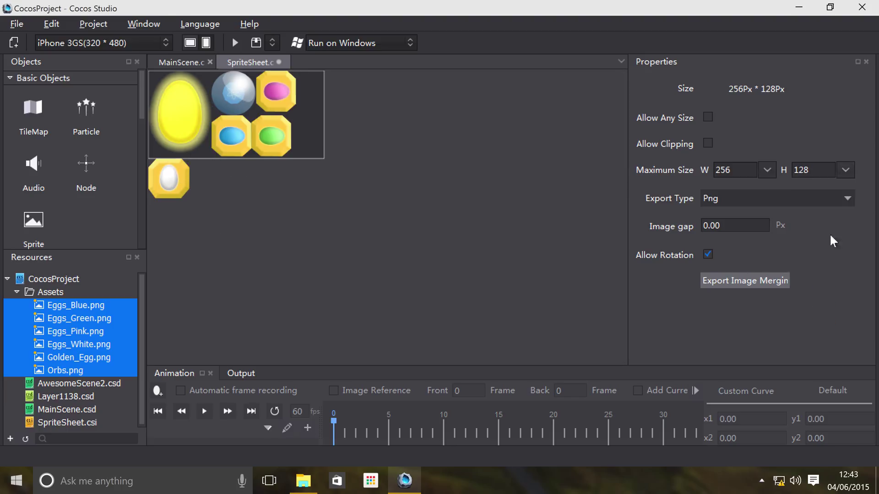
left_click(771, 171)
left_click(746, 266)
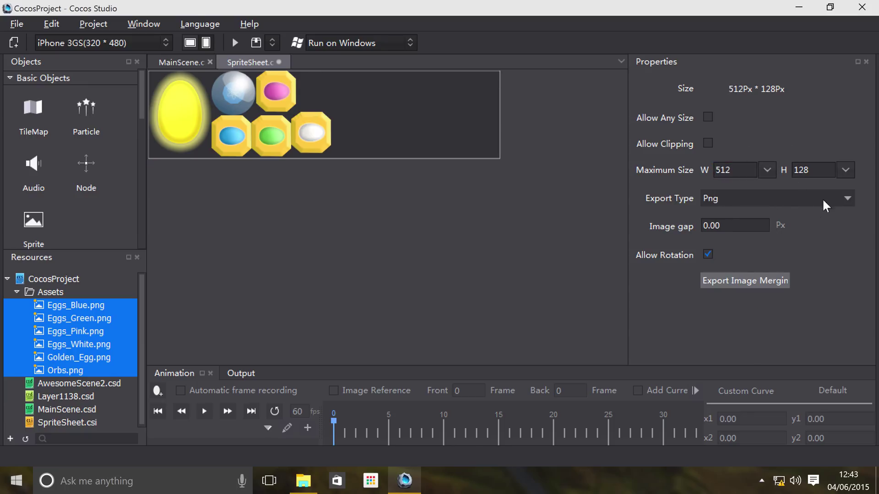
left_click(845, 171)
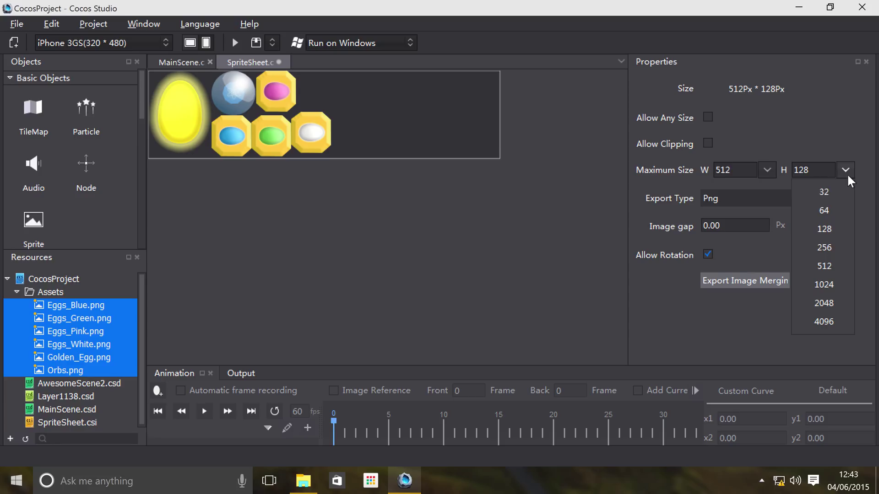
left_click(835, 212)
left_click(837, 174)
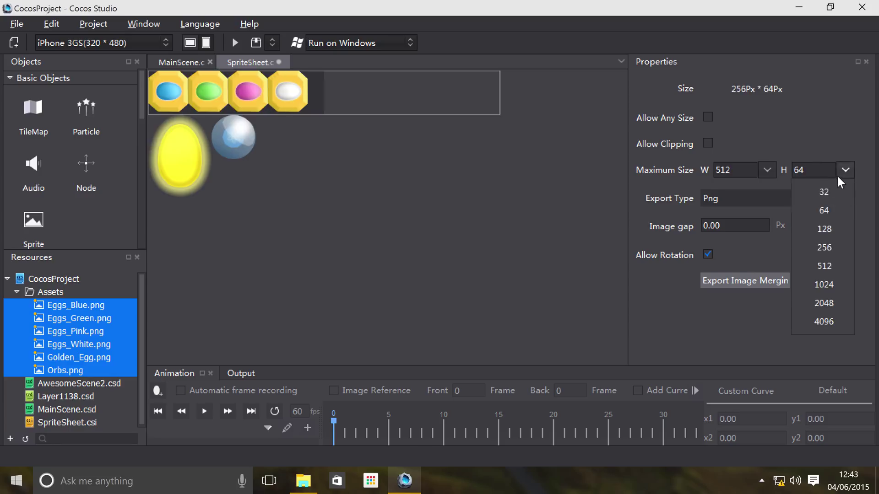
left_click(825, 244)
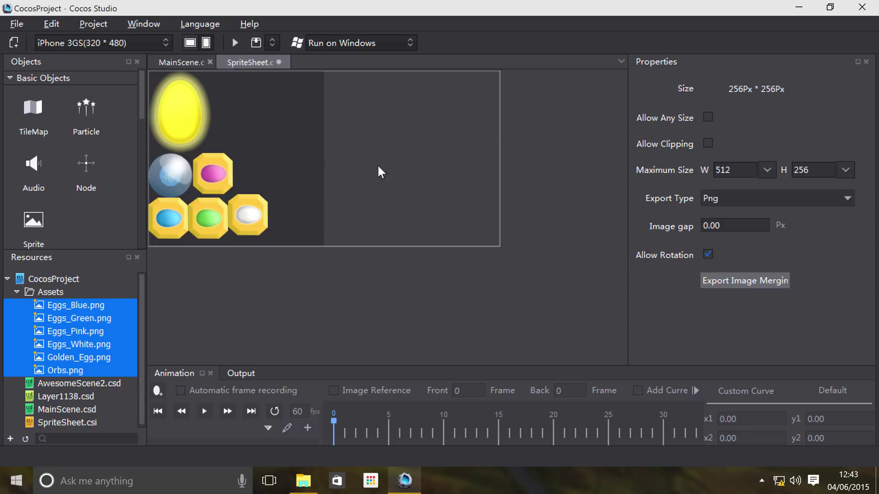
left_click(759, 197)
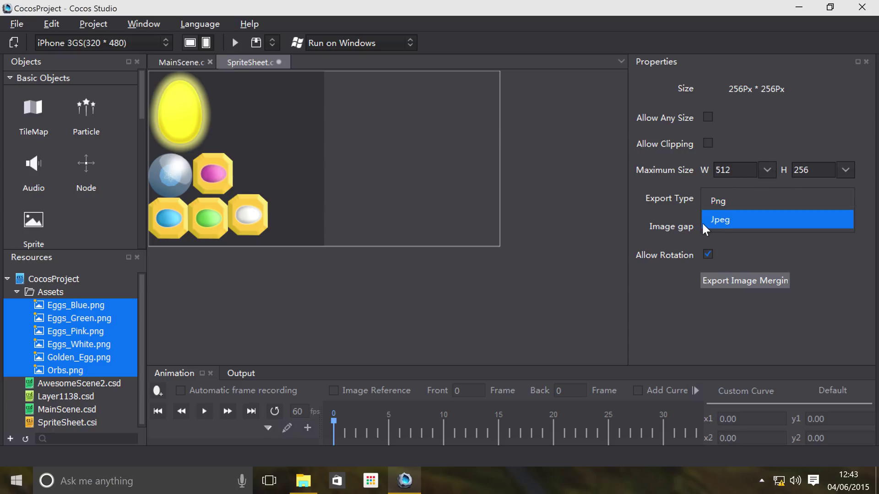
left_click(712, 207)
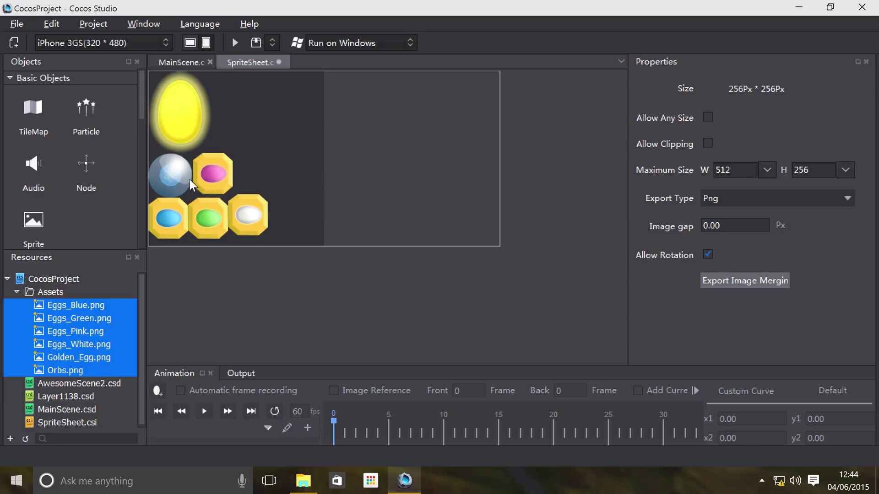
left_click(725, 222)
type("40")
key("Return")
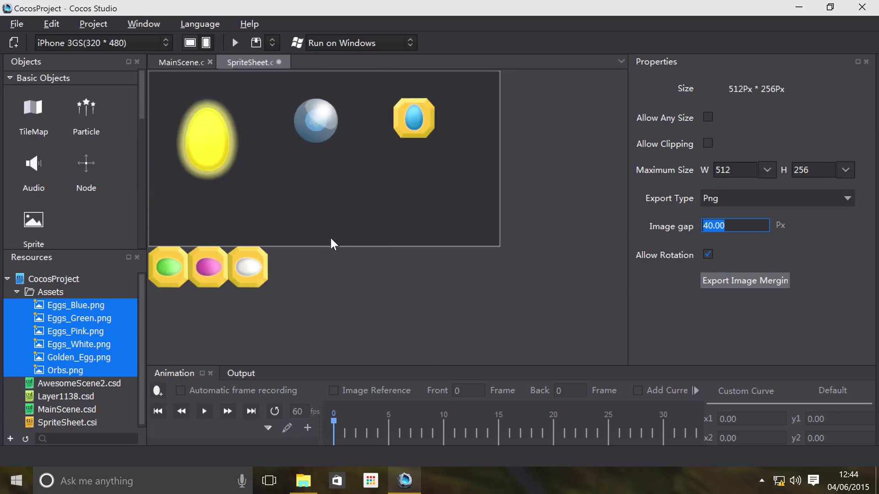
type("0")
key("Return")
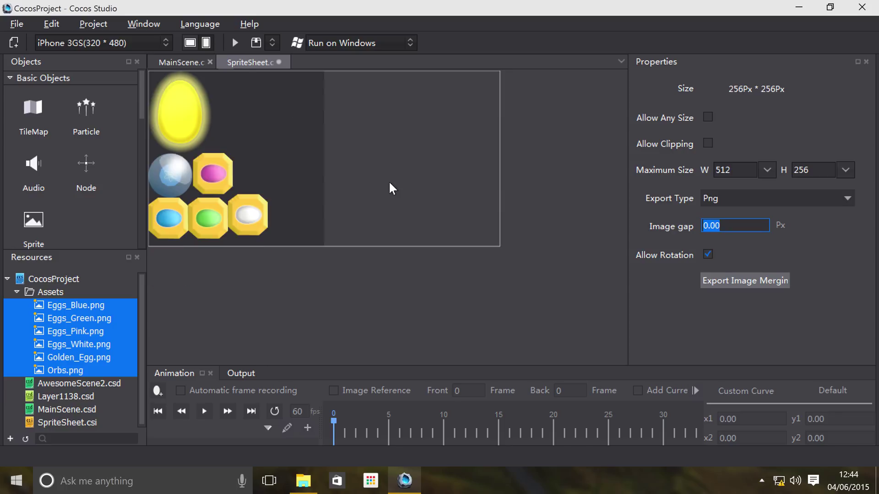
Disable image rotation and export the merged sprite sheet to the Desktop folder
left_click(705, 254)
left_click(707, 255)
left_click(707, 255)
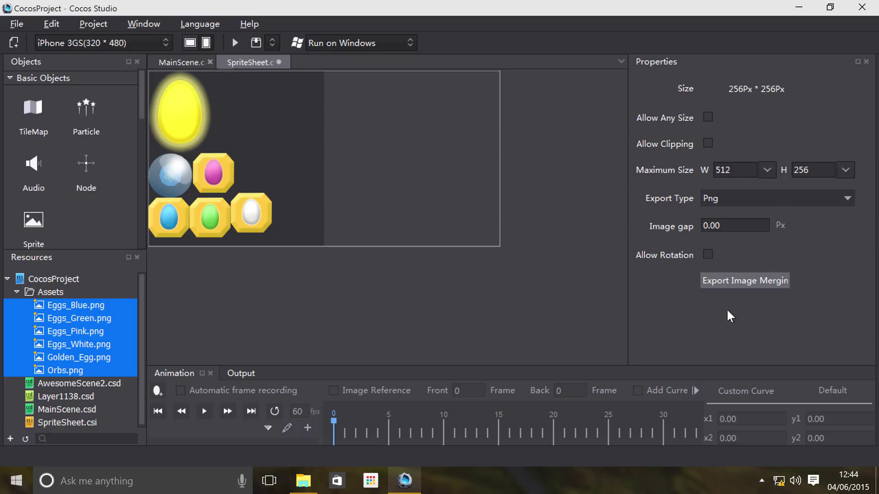
left_click(735, 282)
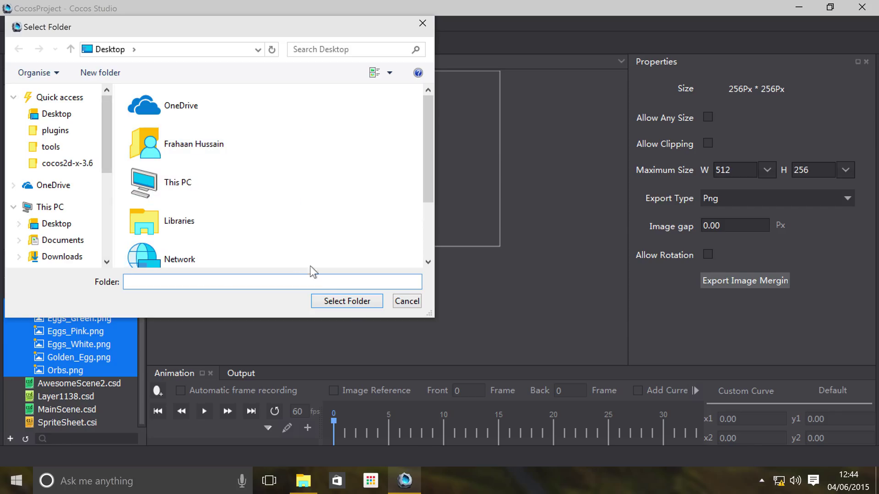
left_click(342, 305)
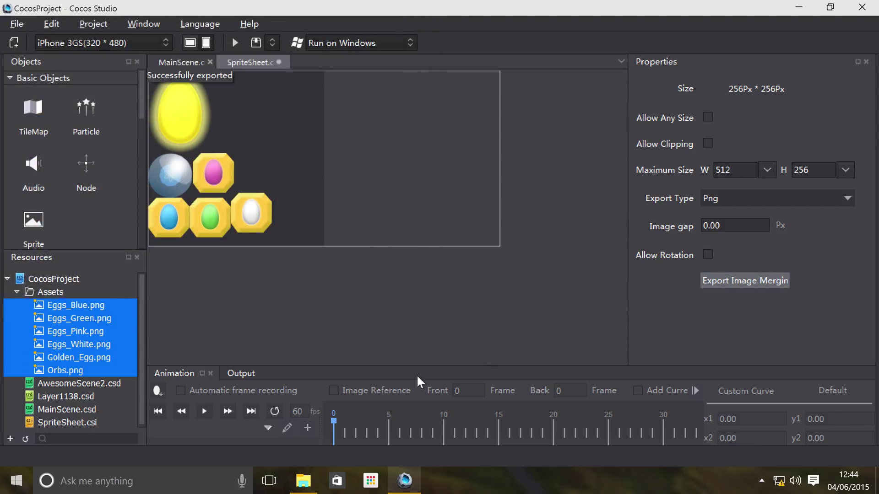
left_click(303, 486)
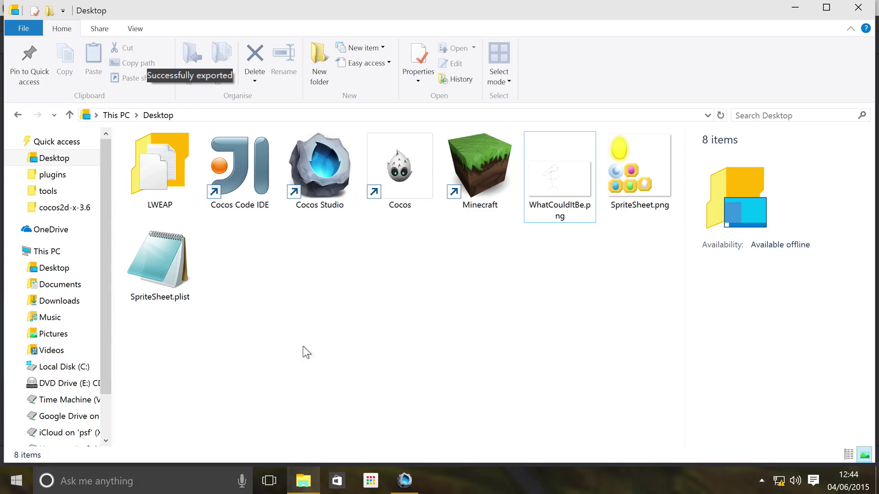
left_click(618, 195)
double_click(613, 197)
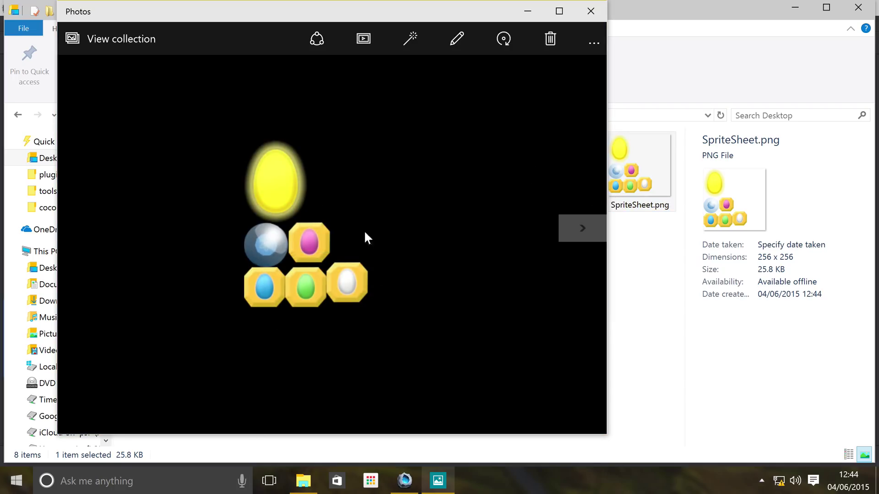
left_click(590, 11)
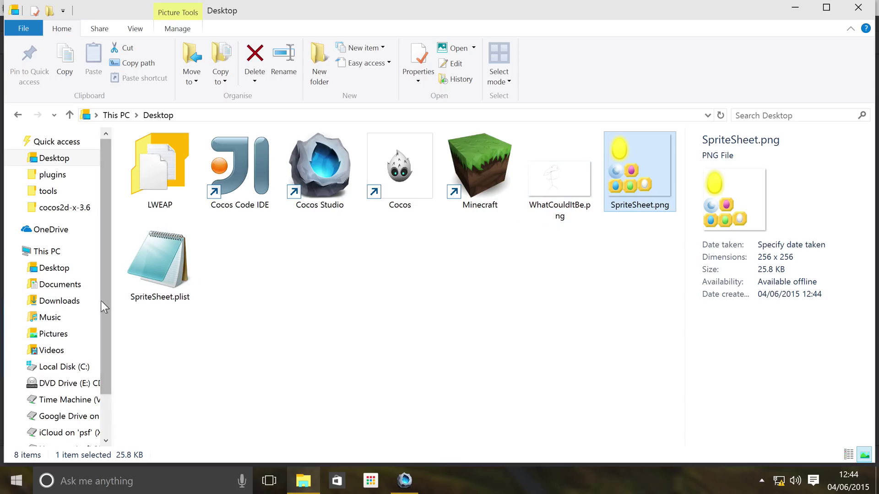
Open the Assets folder's containing cocosstudio folder in File Explorer from Cocos Studio
left_click(416, 475)
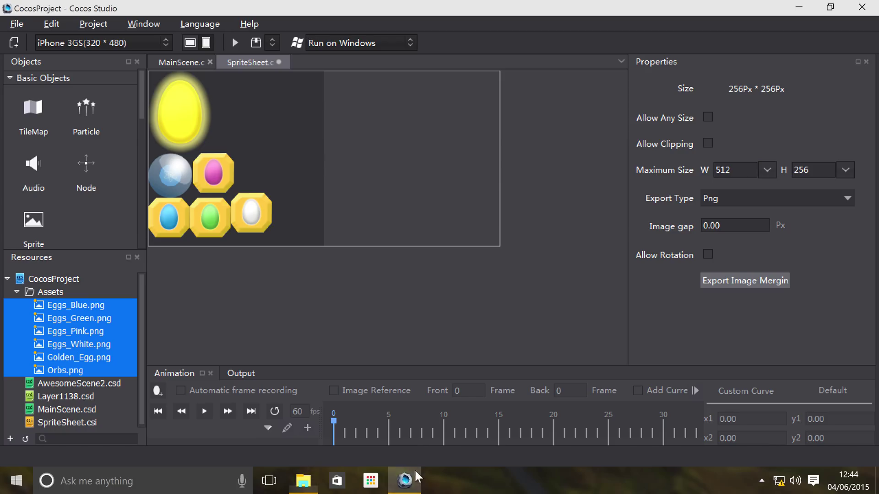
right_click(40, 289)
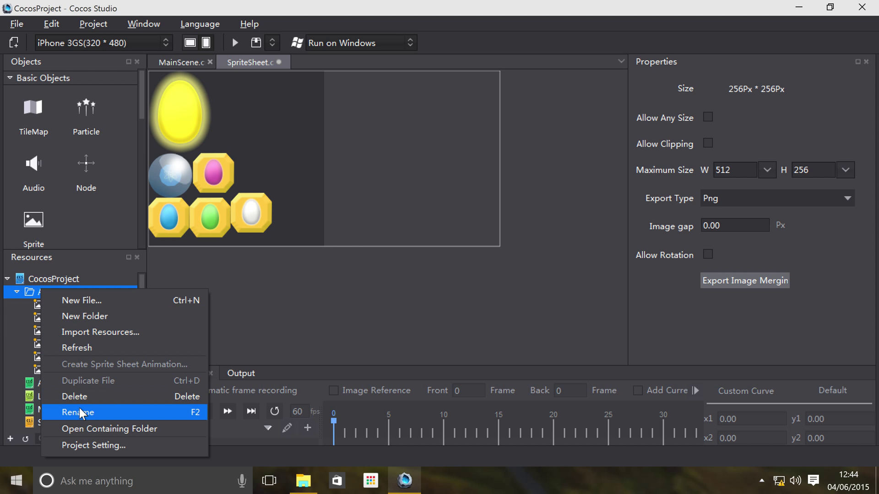
left_click(78, 427)
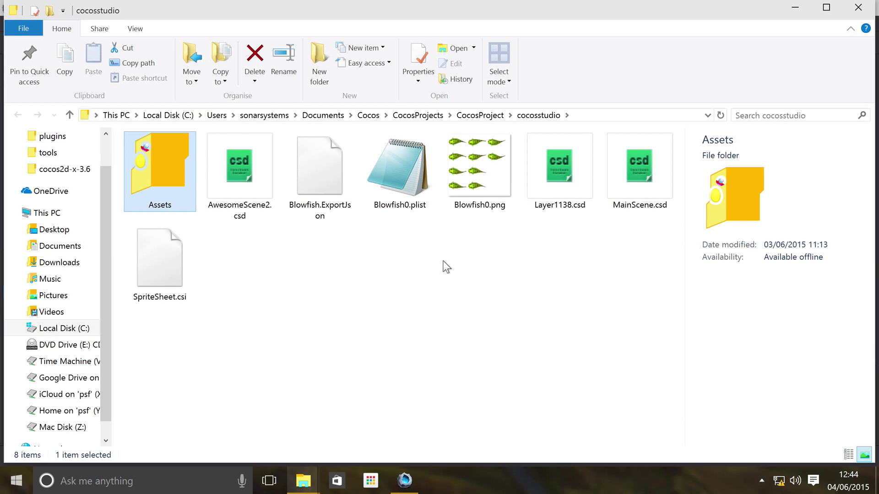
Open Assets, check each of the six PNGs' dimensions in the details pane, then return to Desktop
double_click(150, 173)
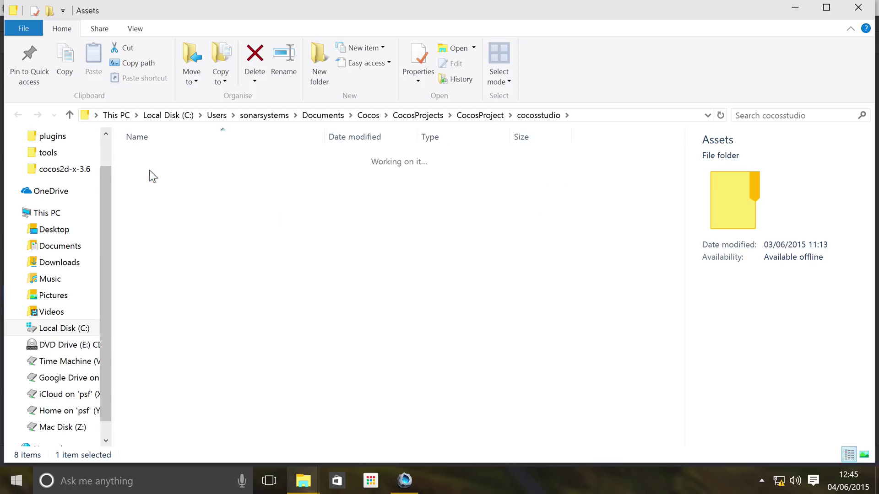
left_click(480, 176)
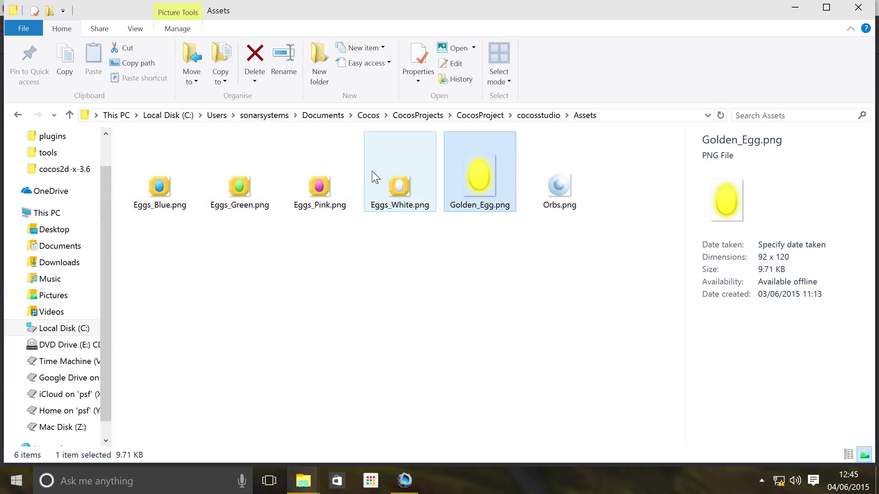
left_click(326, 176)
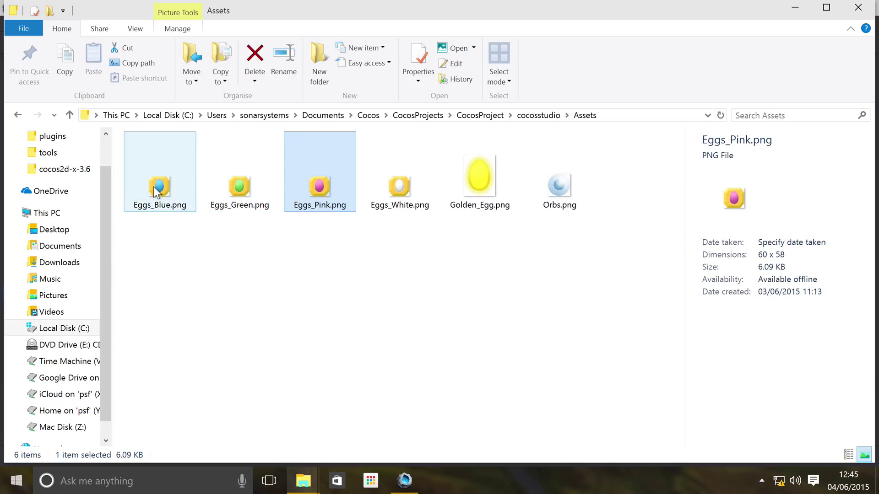
left_click(155, 191)
left_click(286, 187)
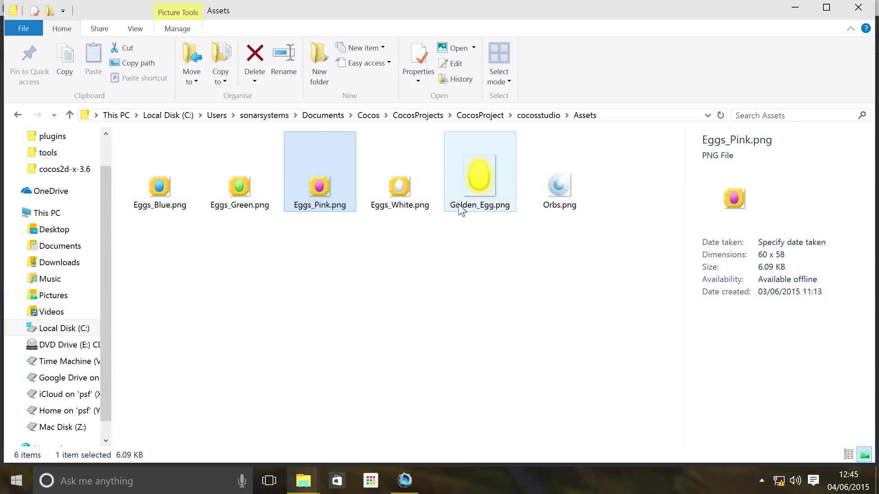
left_click(467, 173)
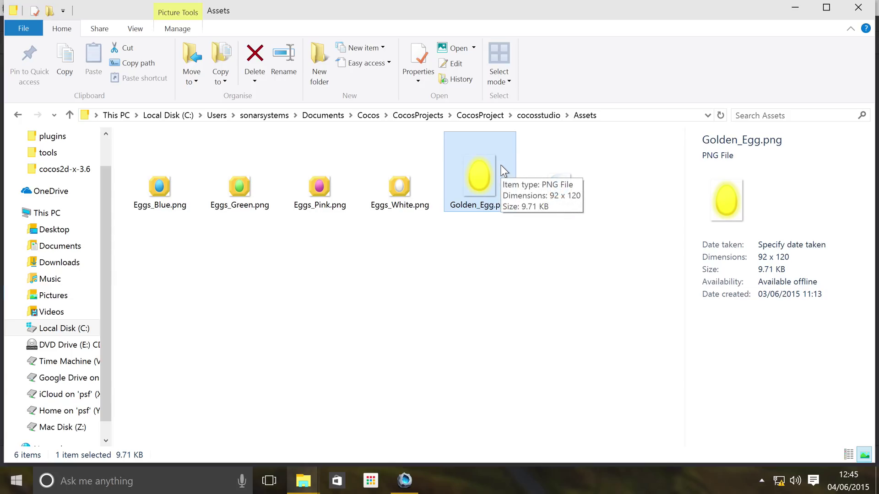
key("Right")
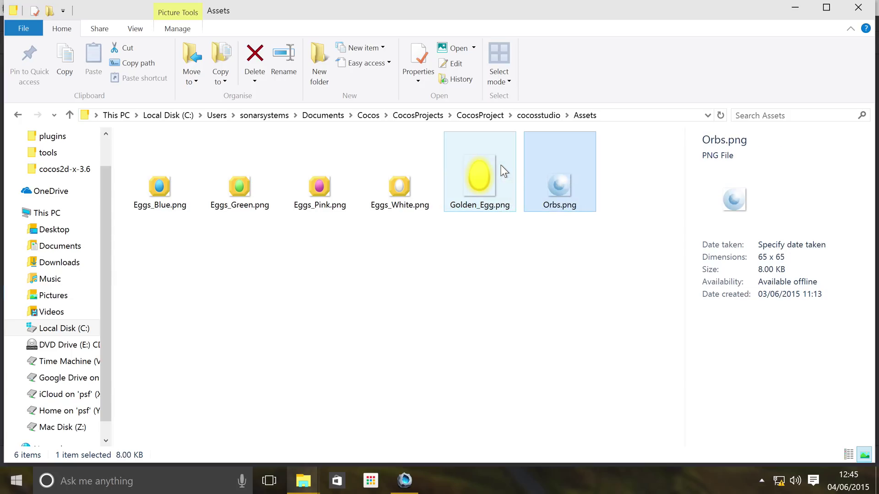
key("Left")
key("Left")
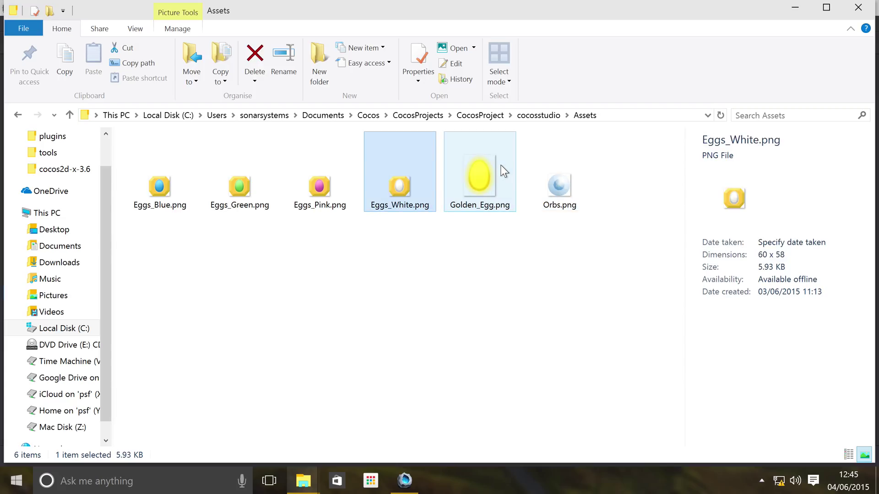
key("Left")
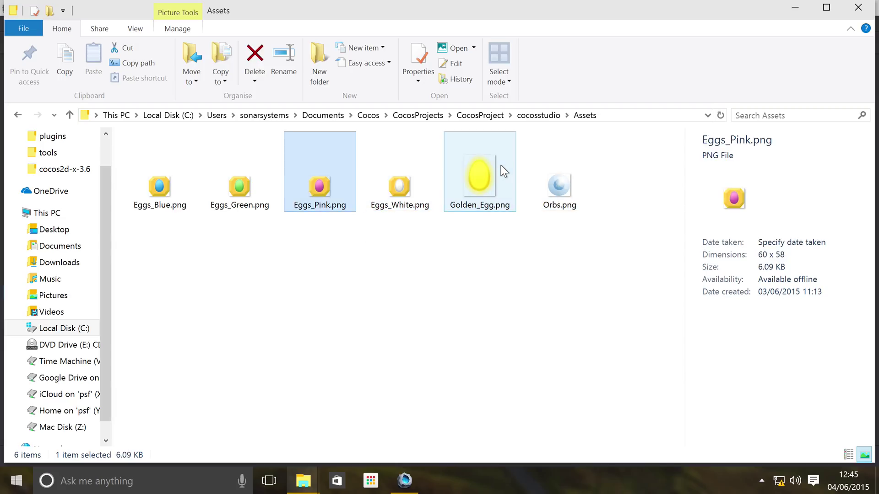
key("Left")
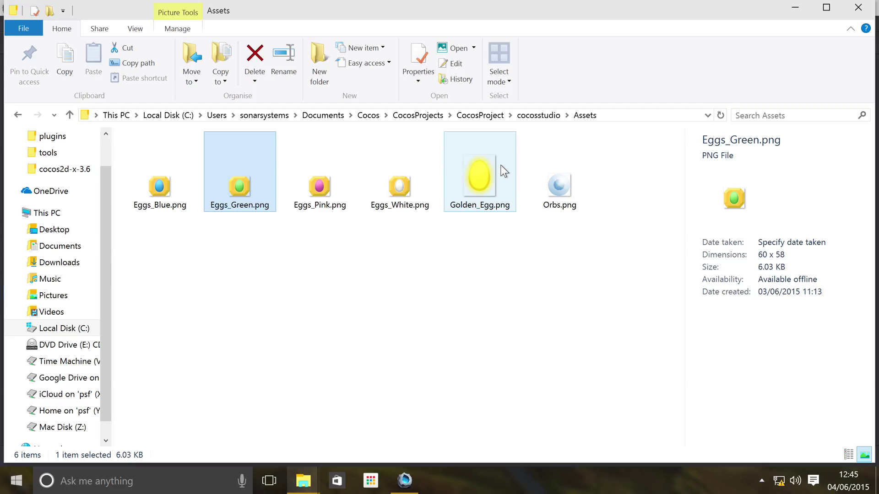
key("Left")
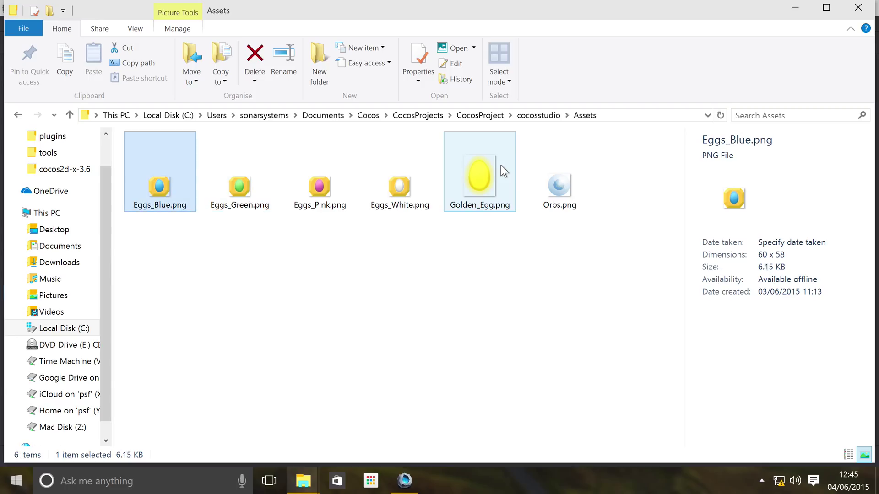
left_click(49, 236)
Check the details of the exported SpriteSheet.png (256 x 256) and SpriteSheet.plist (2.13 KB)
left_click(674, 178)
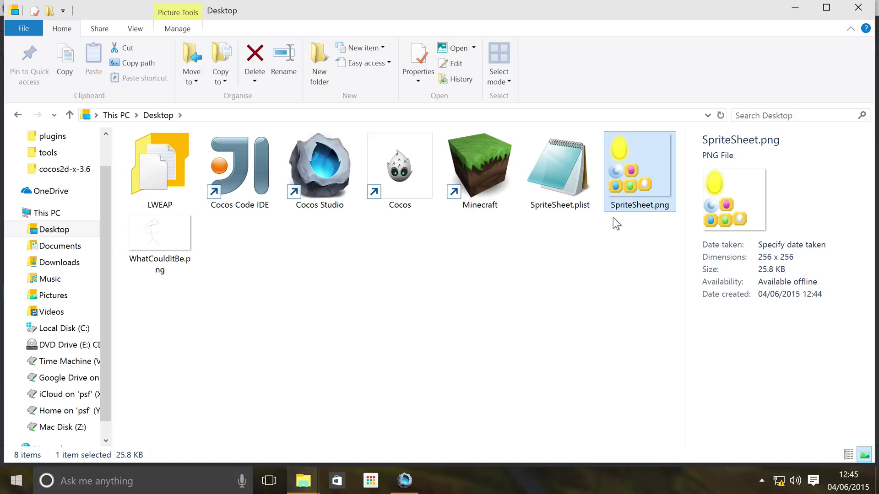
left_click(576, 176)
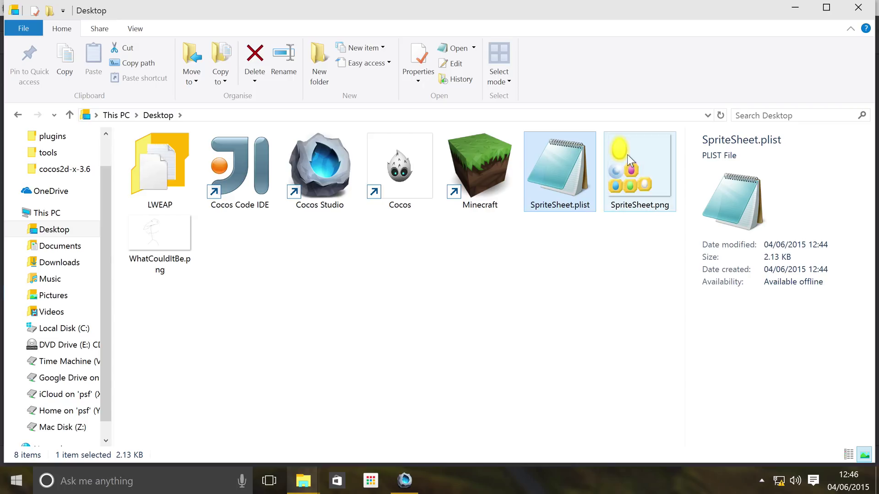
mouse_move(624, 146)
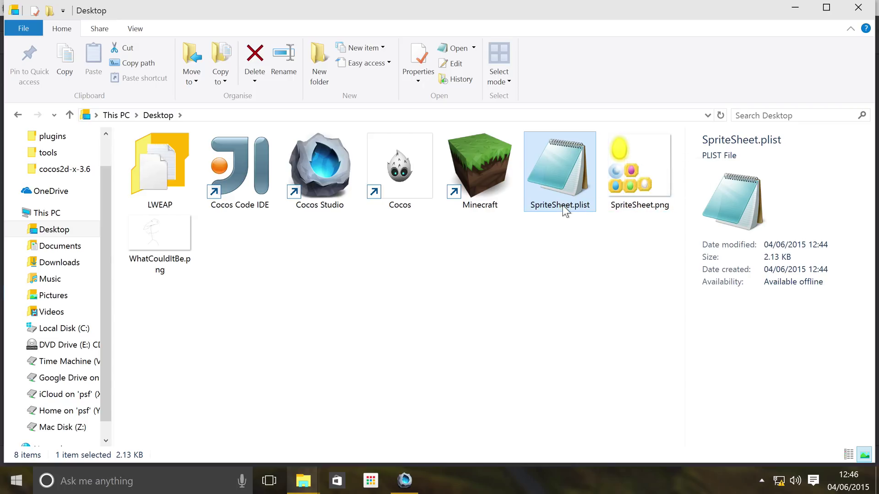
mouse_move(564, 212)
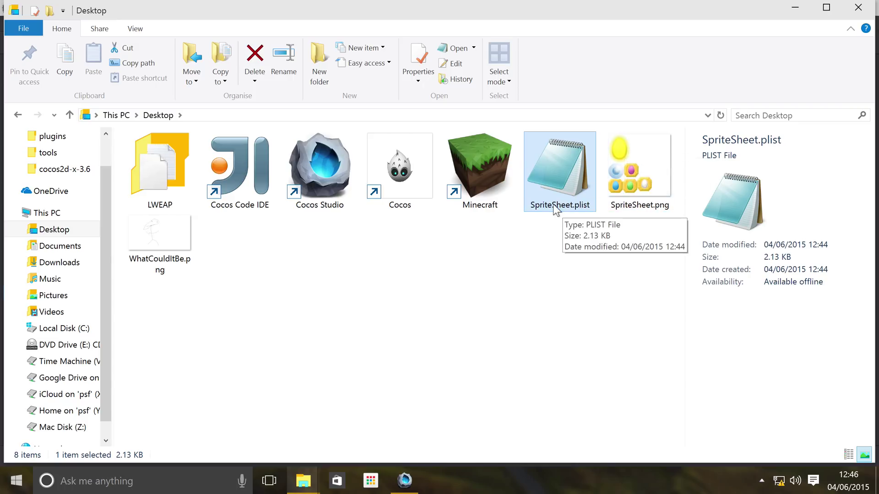